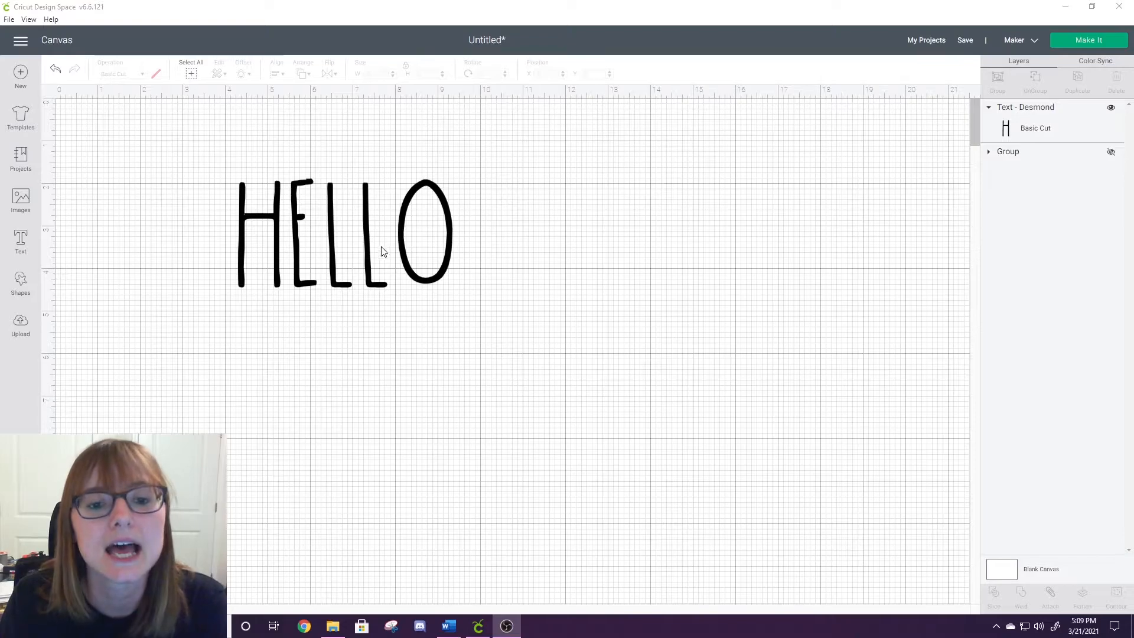
Step: Shift the HELLO text over on the canvas and add a 0.264 in offset around it with rounded corners and welded offsets
{"action": "left_click_drag", "start_coordinate": [334, 239], "coordinate": [404, 248]}
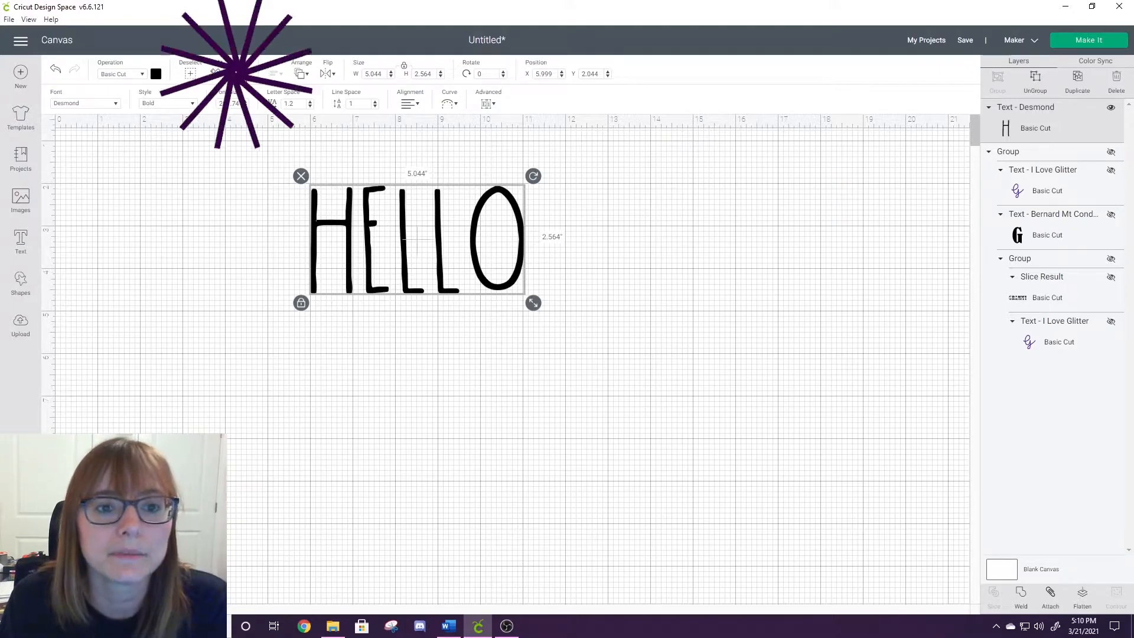
{"action": "left_click", "coordinate": [241, 74]}
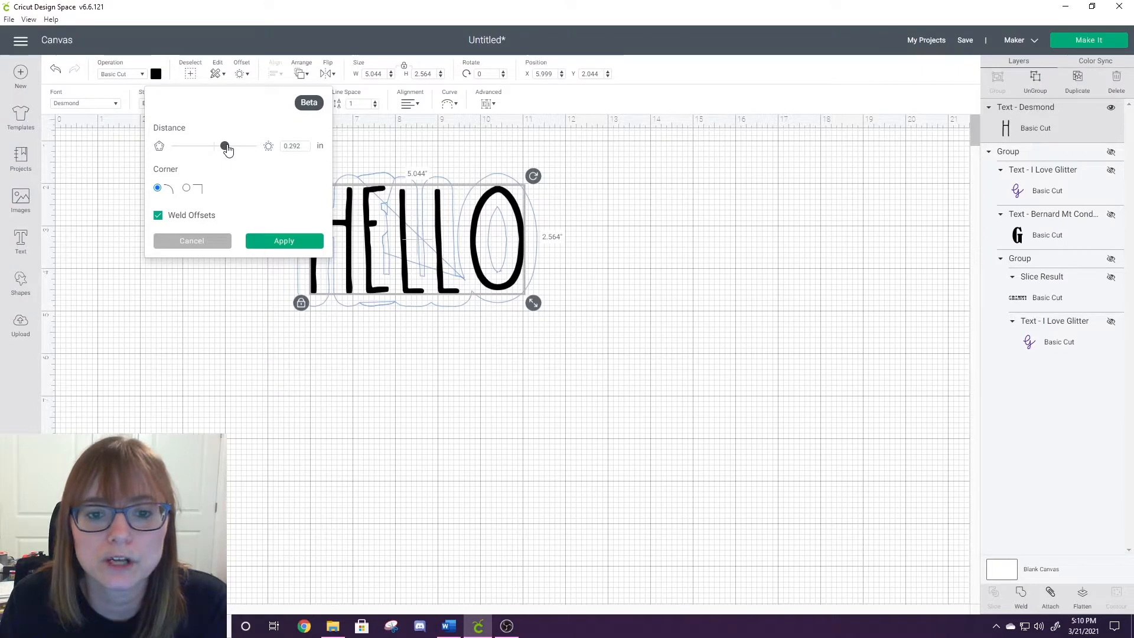
{"action": "left_click_drag", "start_coordinate": [228, 150], "coordinate": [225, 150]}
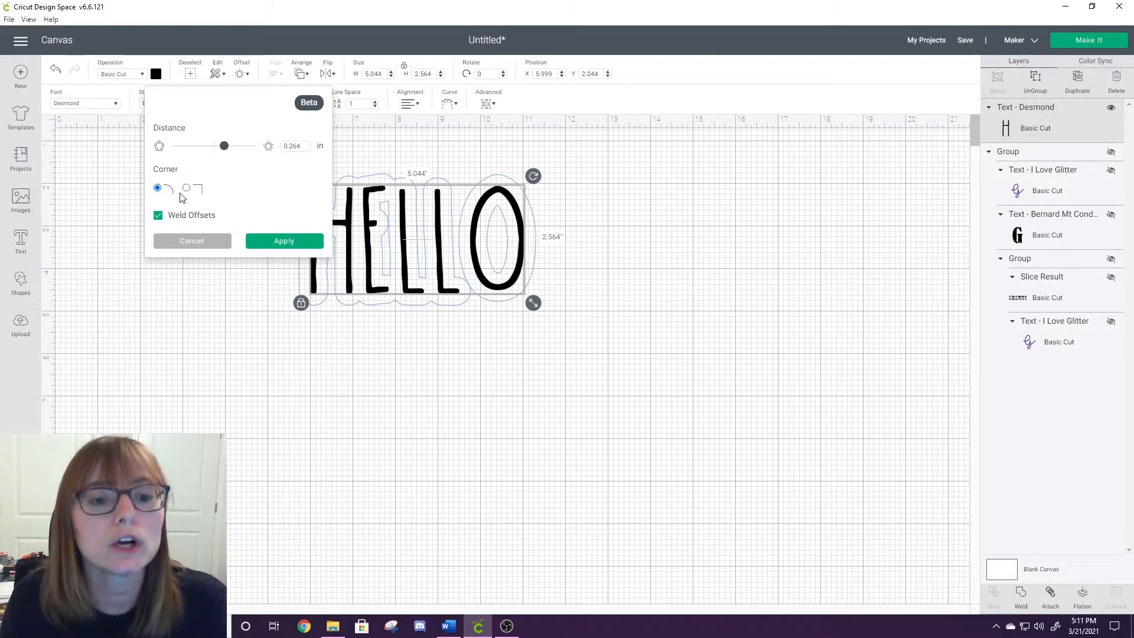
{"action": "left_click", "coordinate": [283, 240]}
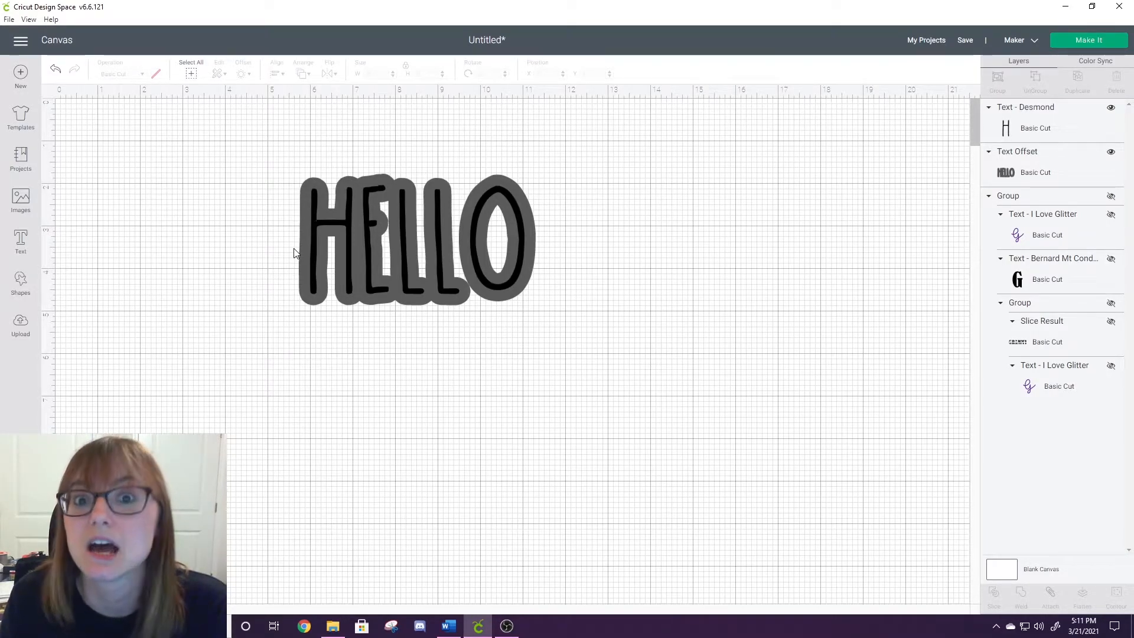
Step: Recolour the HELLO text dark purple and its offset layer black
{"action": "left_click", "coordinate": [1044, 159]}
{"action": "left_click", "coordinate": [156, 74]}
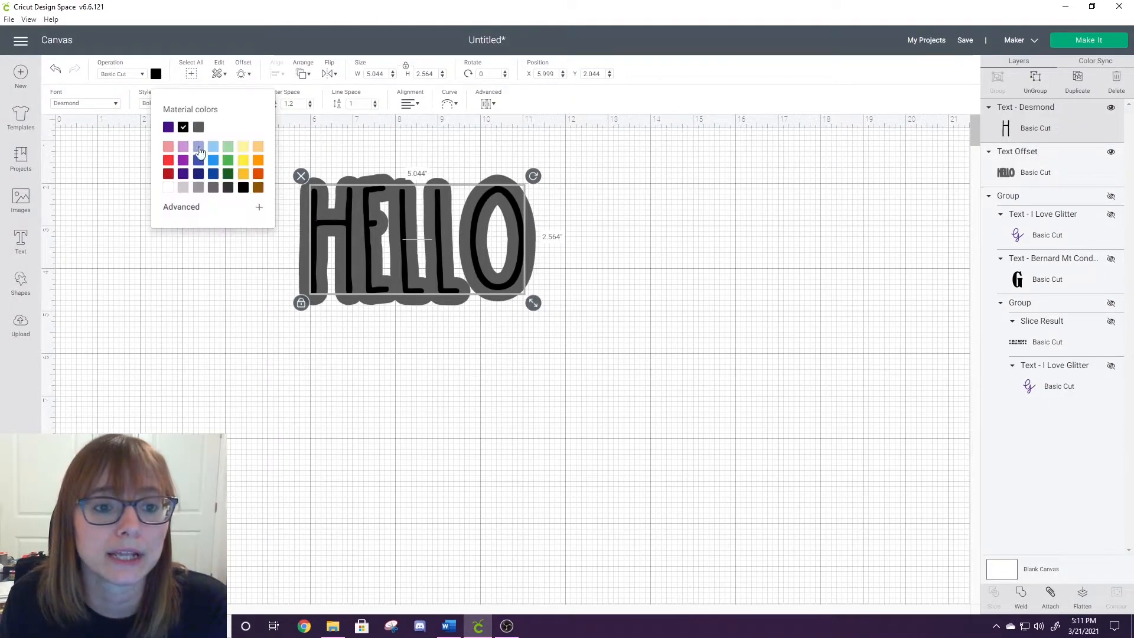
{"action": "left_click", "coordinate": [183, 174]}
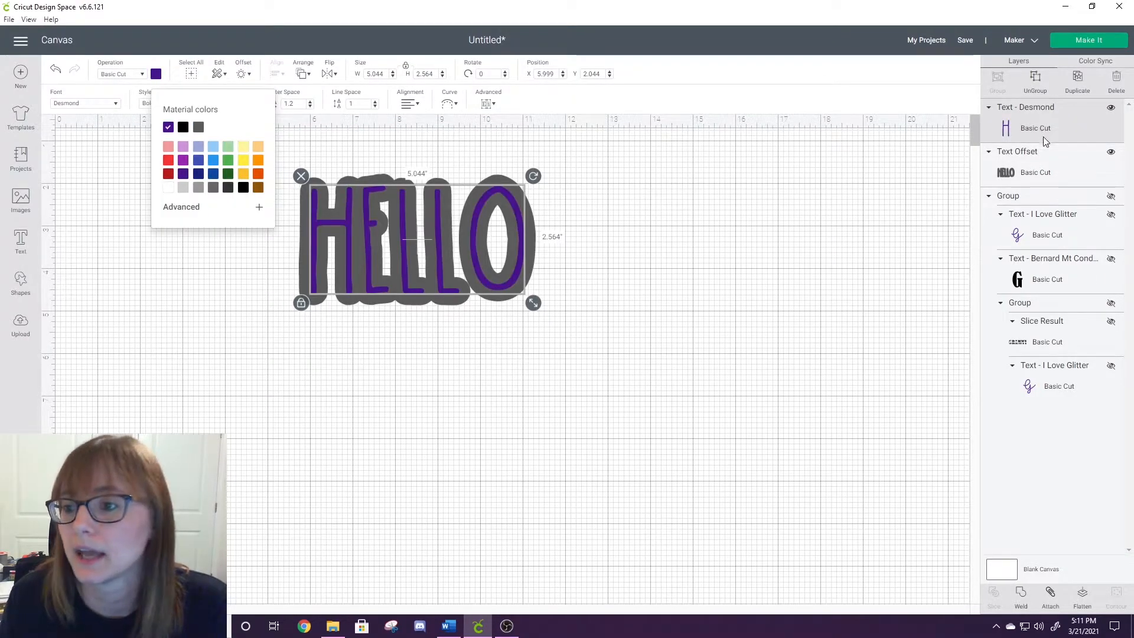
{"action": "left_click", "coordinate": [1041, 168]}
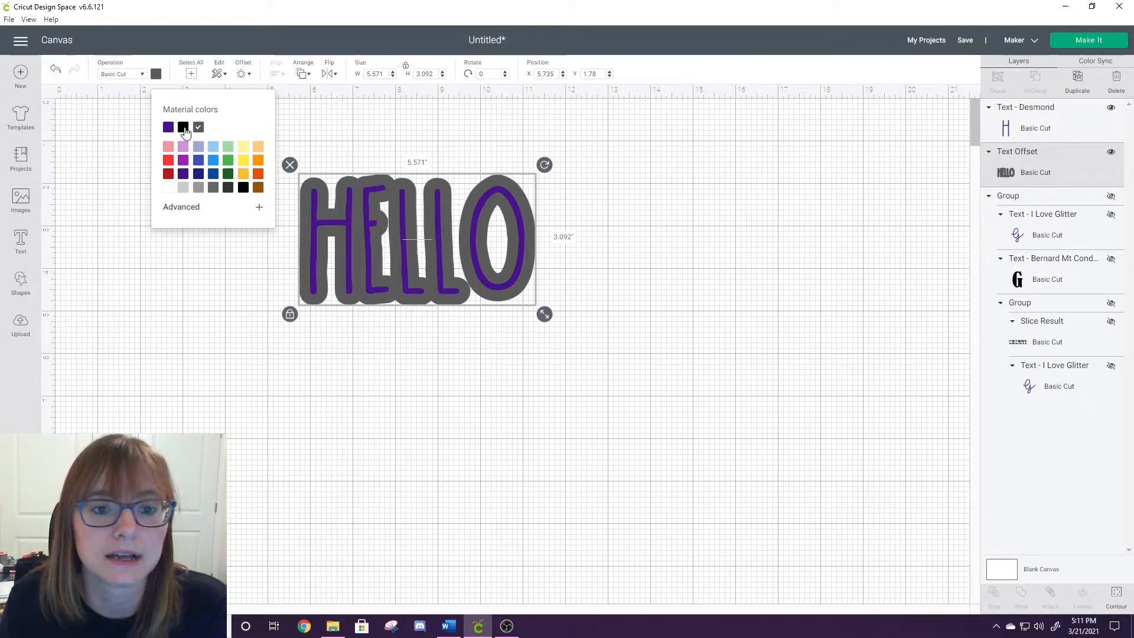
{"action": "left_click", "coordinate": [171, 190]}
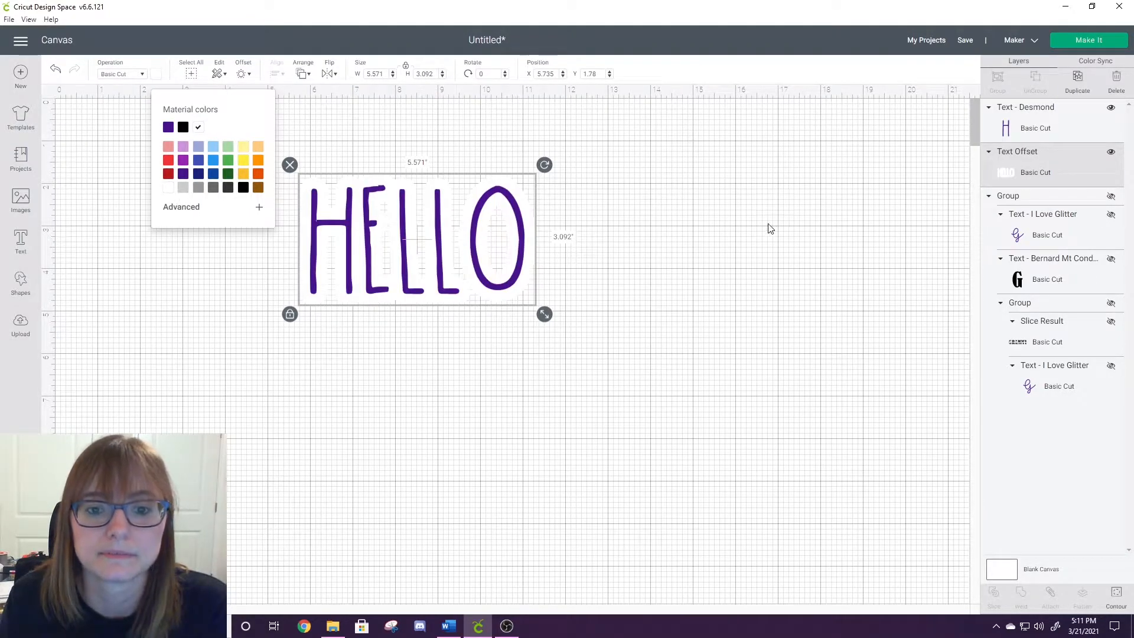
{"action": "left_click", "coordinate": [182, 127]}
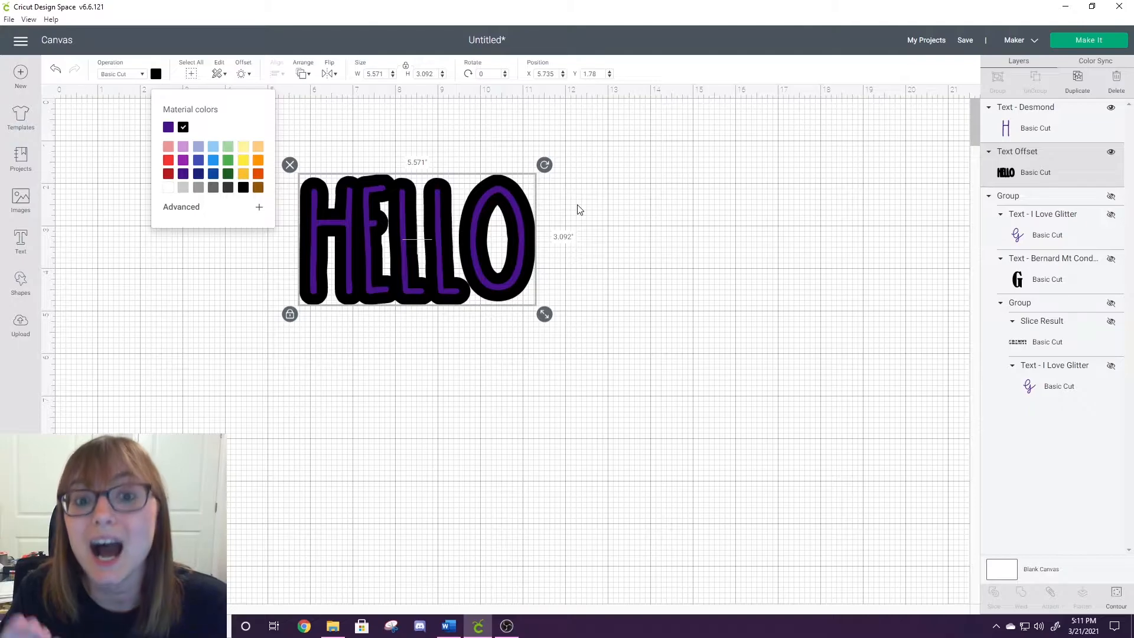
Step: Add a second rounded offset of 0.347 in around the black text offset
{"action": "left_click", "coordinate": [669, 188]}
{"action": "left_click", "coordinate": [1023, 161]}
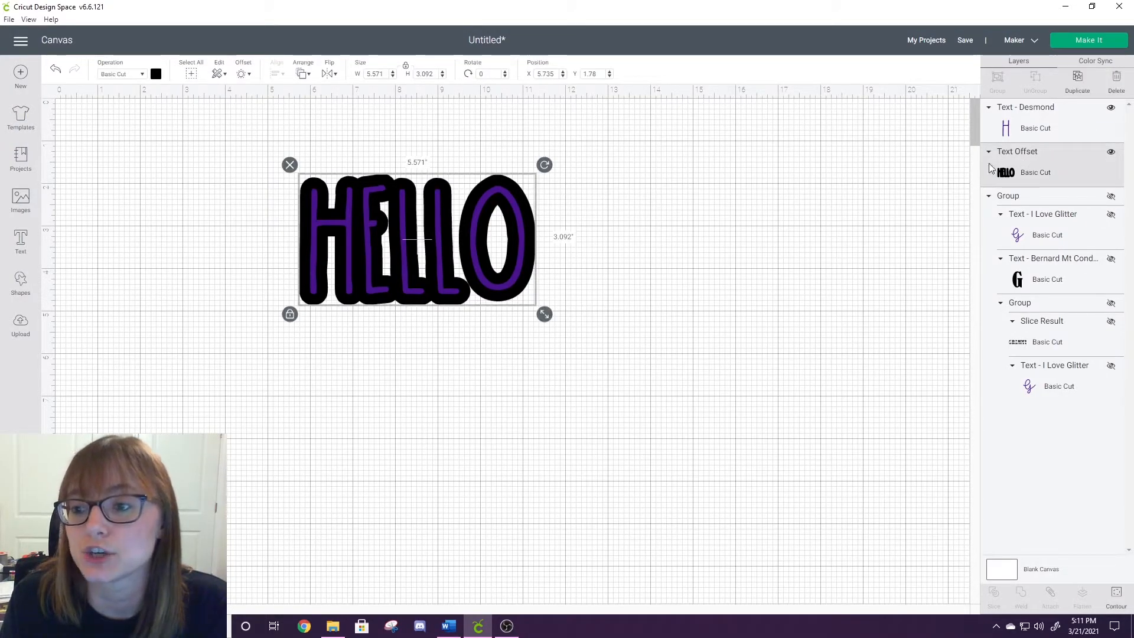
{"action": "left_click", "coordinate": [989, 196]}
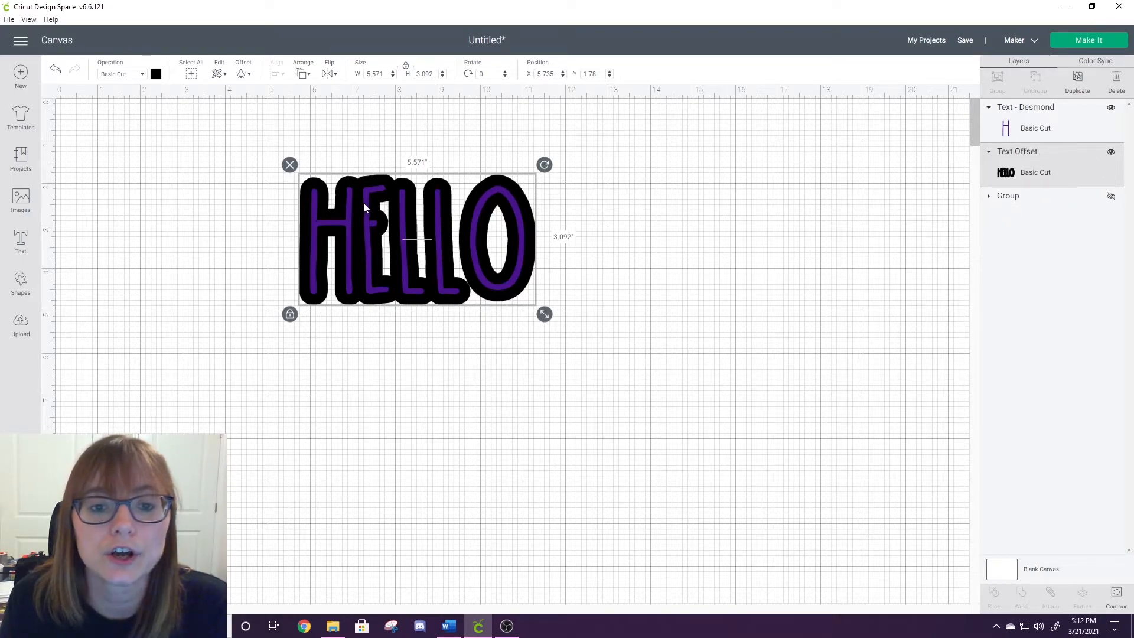
{"action": "left_click", "coordinate": [242, 76]}
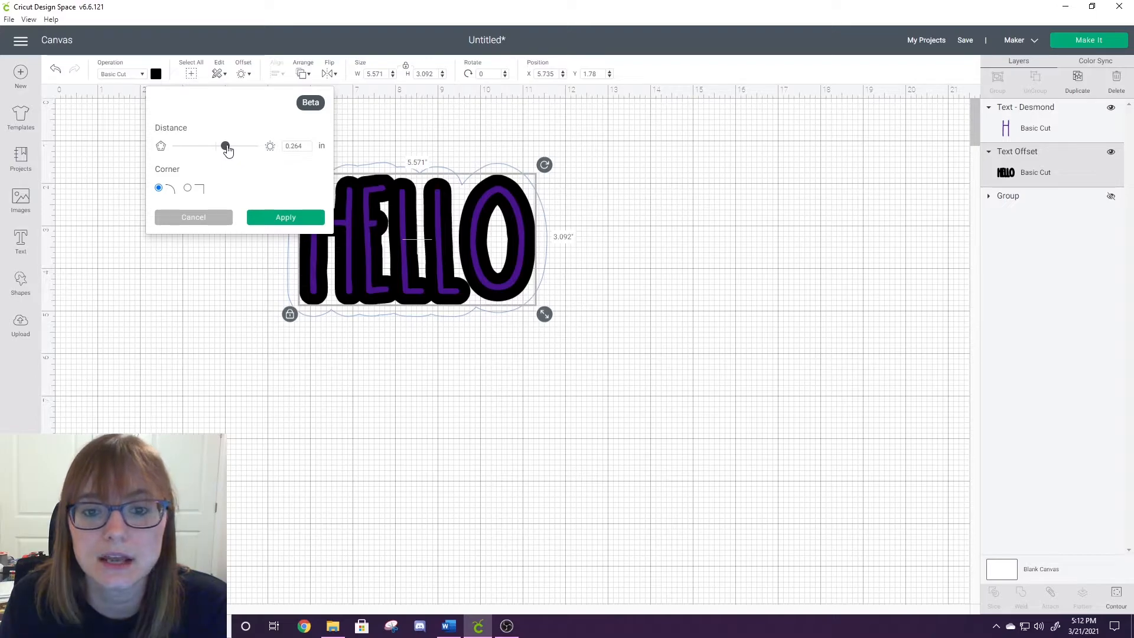
{"action": "left_click_drag", "start_coordinate": [228, 149], "coordinate": [231, 150]}
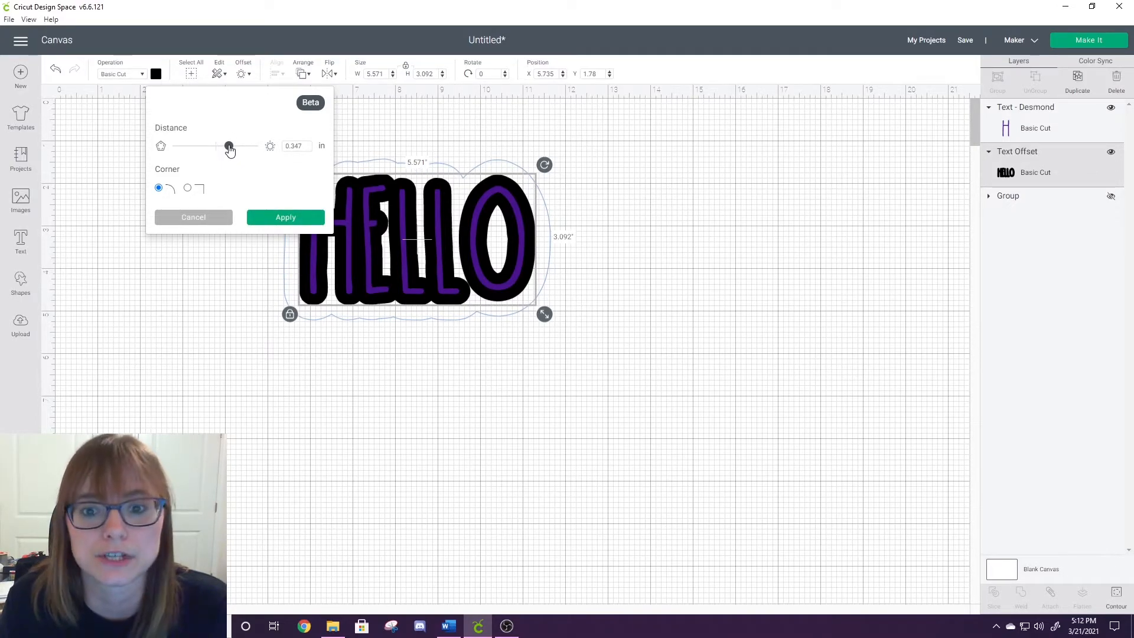
{"action": "left_click", "coordinate": [275, 223]}
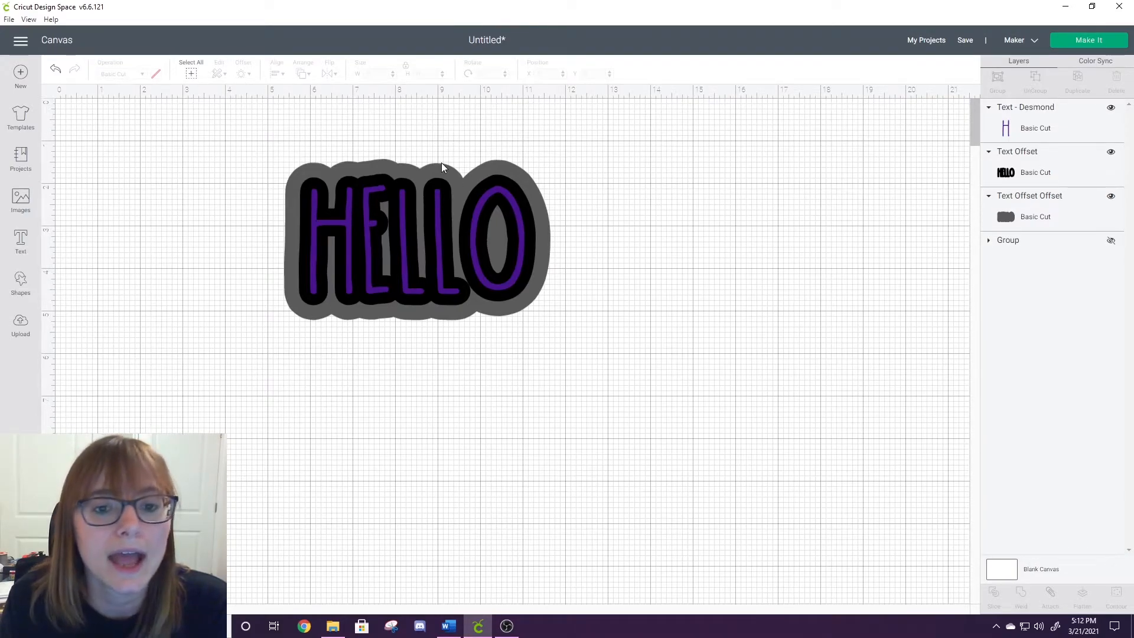
Step: Recolour the outer HELLO offset black and the inner text offset white
{"action": "left_click", "coordinate": [448, 176]}
{"action": "left_click", "coordinate": [384, 164]}
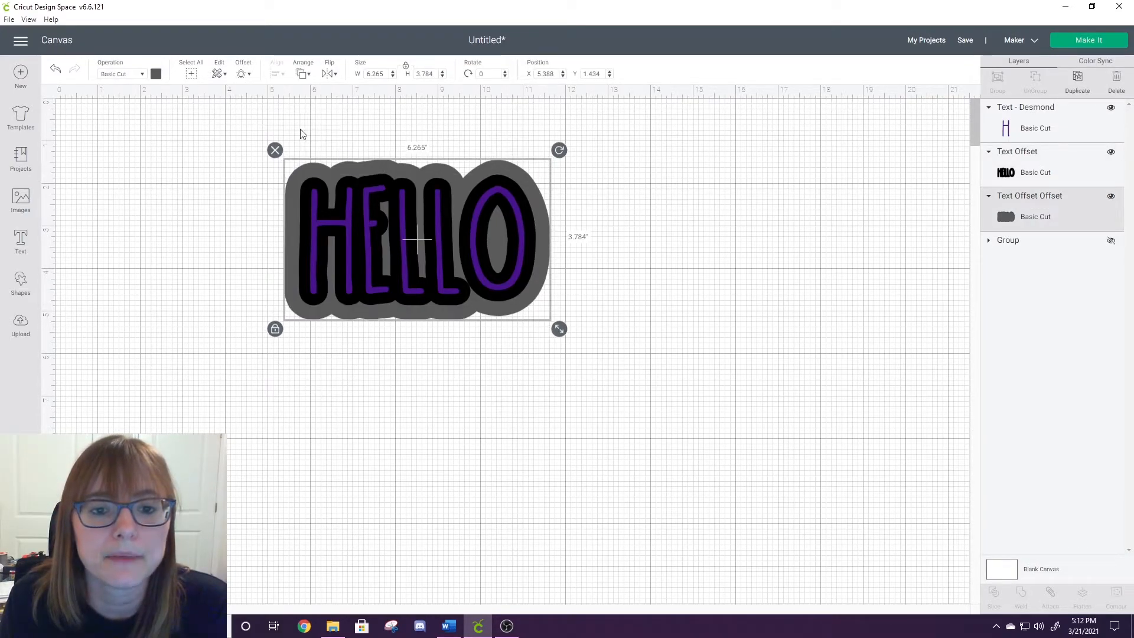
{"action": "left_click", "coordinate": [156, 74]}
{"action": "left_click", "coordinate": [182, 129]}
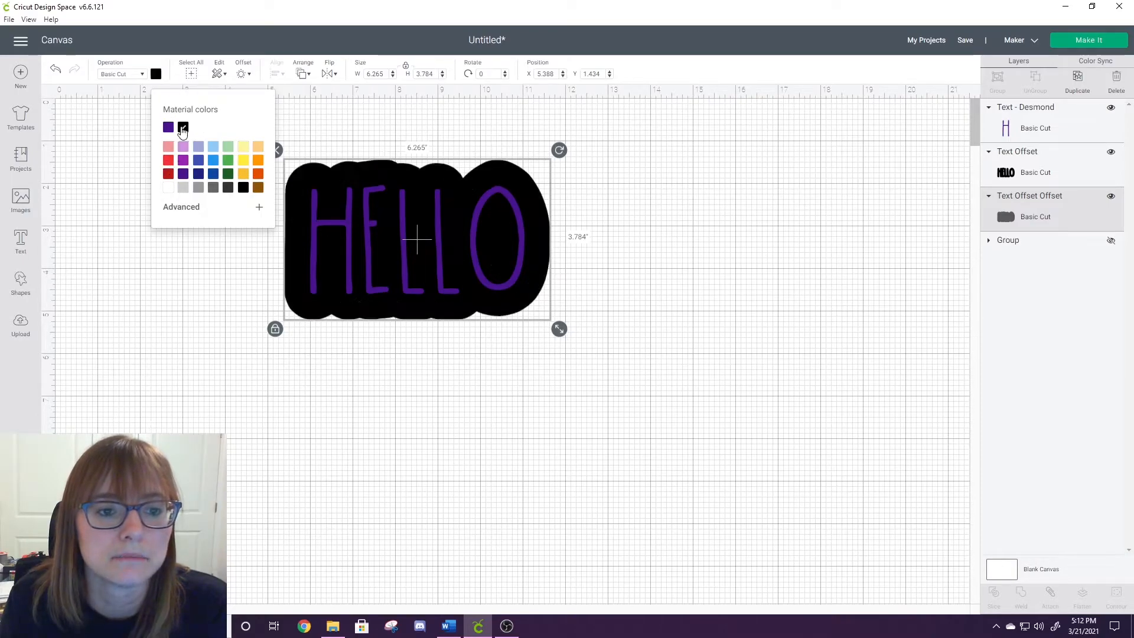
{"action": "left_click", "coordinate": [1054, 177]}
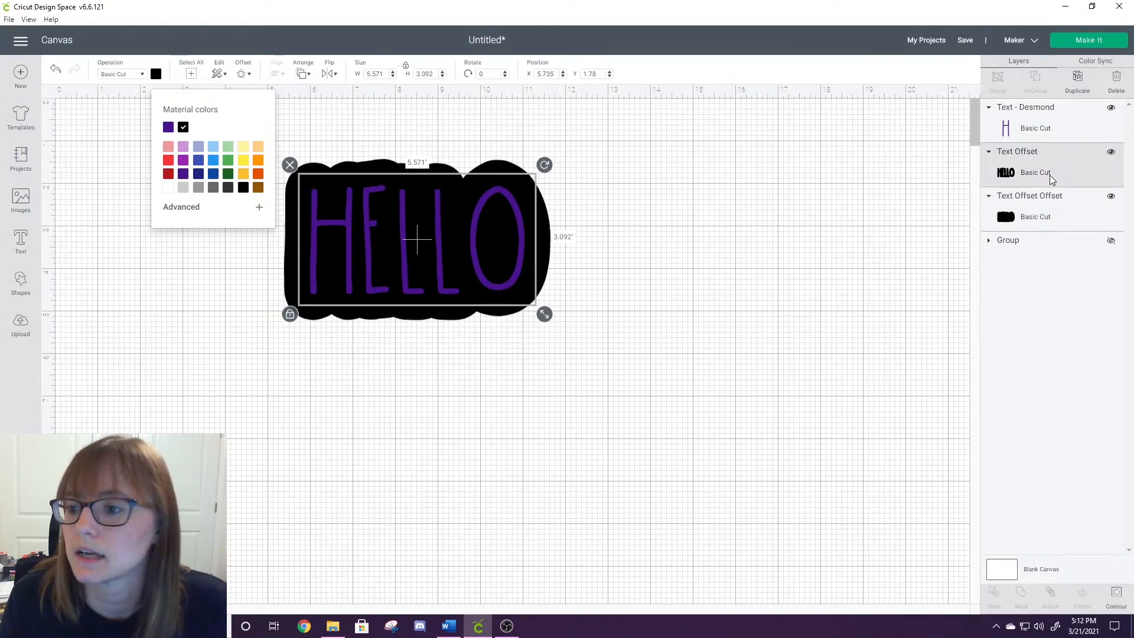
{"action": "left_click", "coordinate": [169, 188]}
Step: Flatten the HELLO text and its two offset layers into one printable layer, and undo the flattening
{"action": "left_click", "coordinate": [768, 271]}
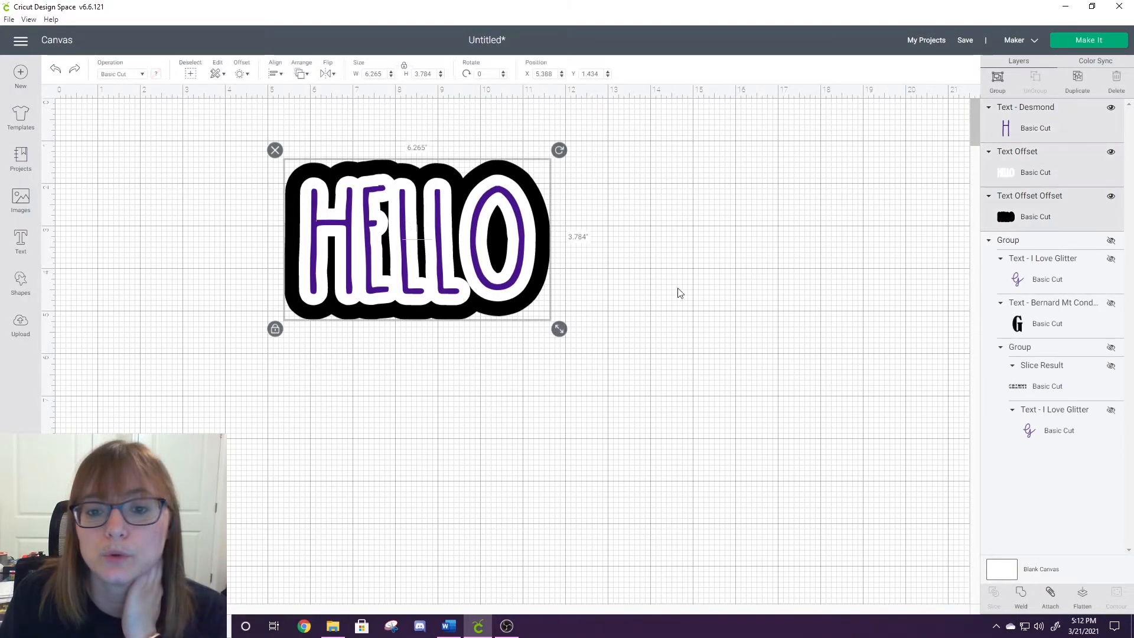
{"action": "left_click", "coordinate": [1082, 597]}
{"action": "left_click", "coordinate": [731, 455]}
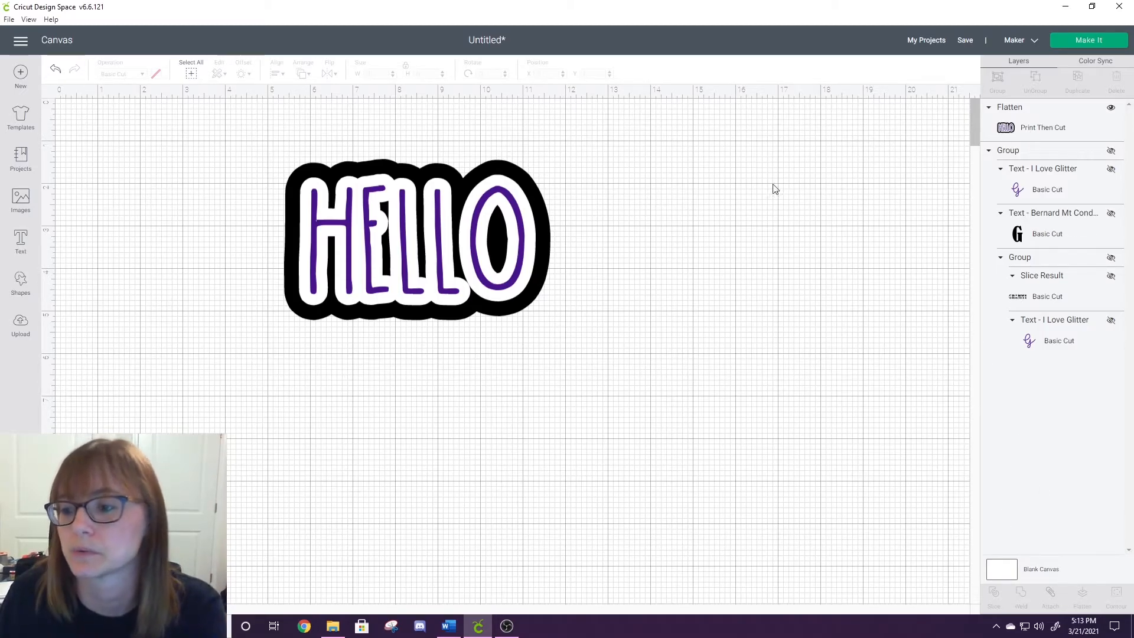
{"action": "key", "text": "ctrl+z"}
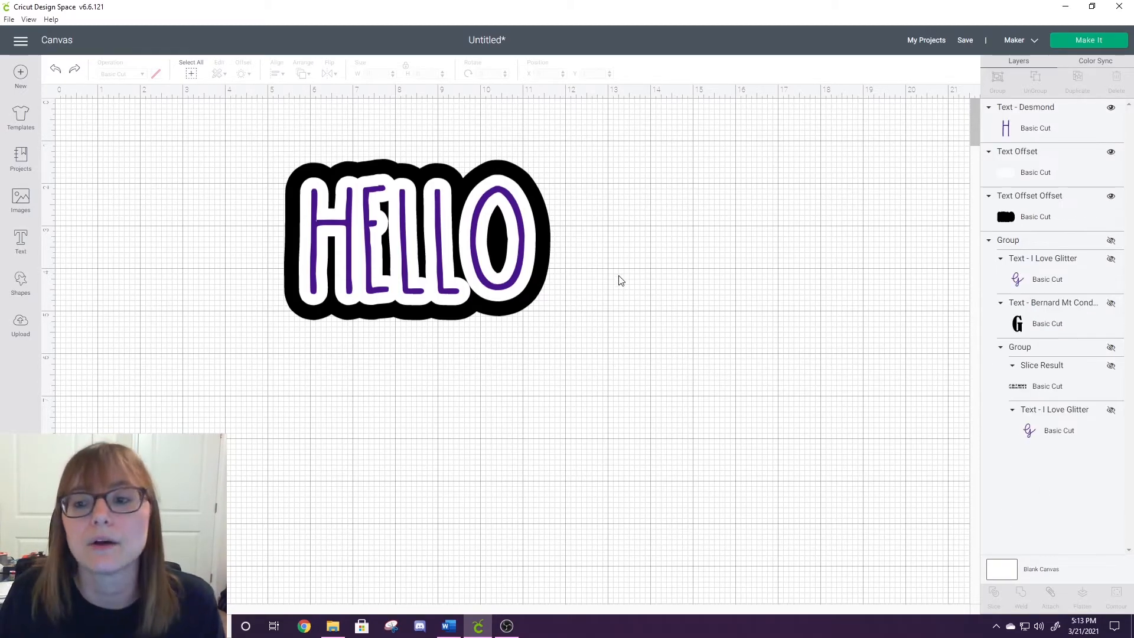
Step: Collapse the hidden group in the layer list and delete the HELLO text with both of its offsets
{"action": "left_click", "coordinate": [989, 240]}
{"action": "left_click_drag", "start_coordinate": [751, 334], "coordinate": [165, 176]}
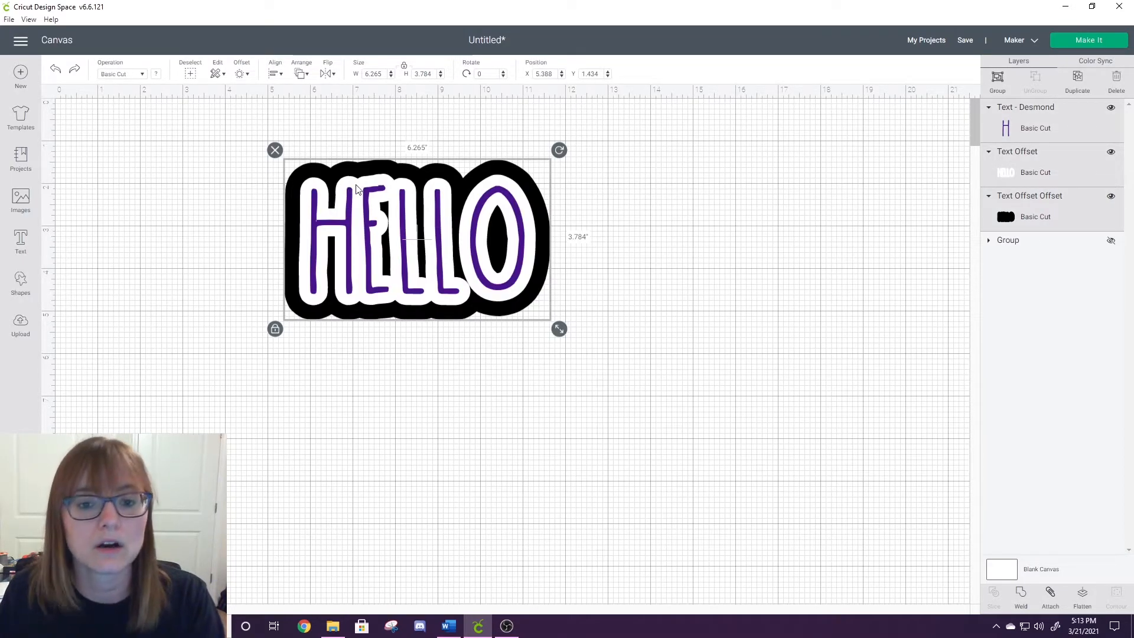
{"action": "key", "text": "Delete"}
Step: Insert the free black carrot image and enlarge it to about 8.1 × 2.6 in near the canvas's upper middle
{"action": "left_click", "coordinate": [20, 200]}
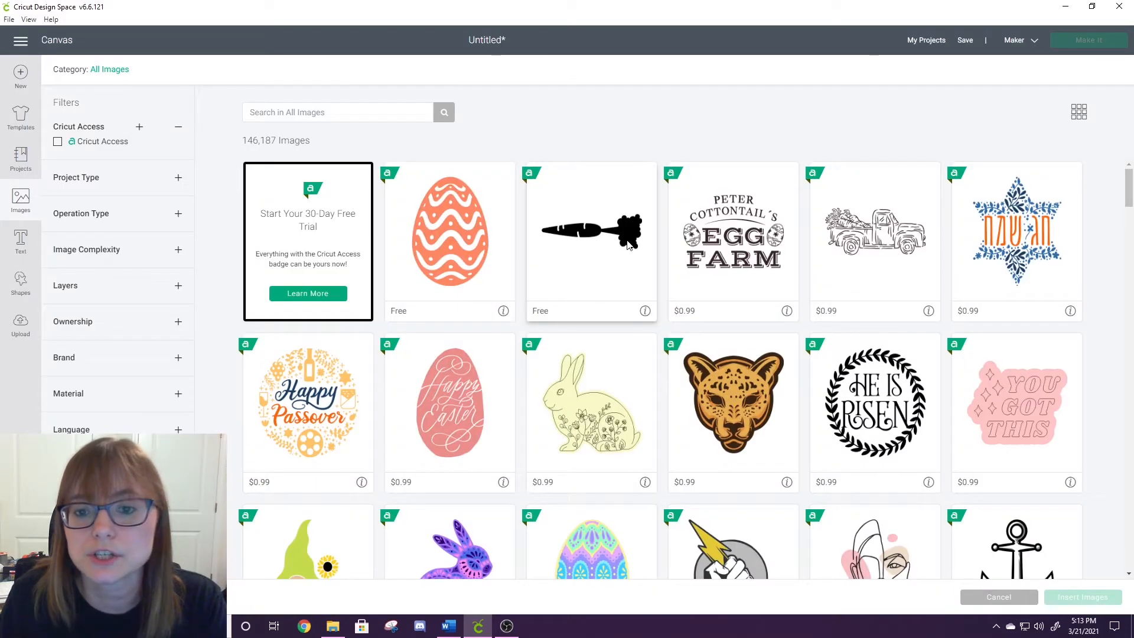
{"action": "left_click", "coordinate": [614, 238]}
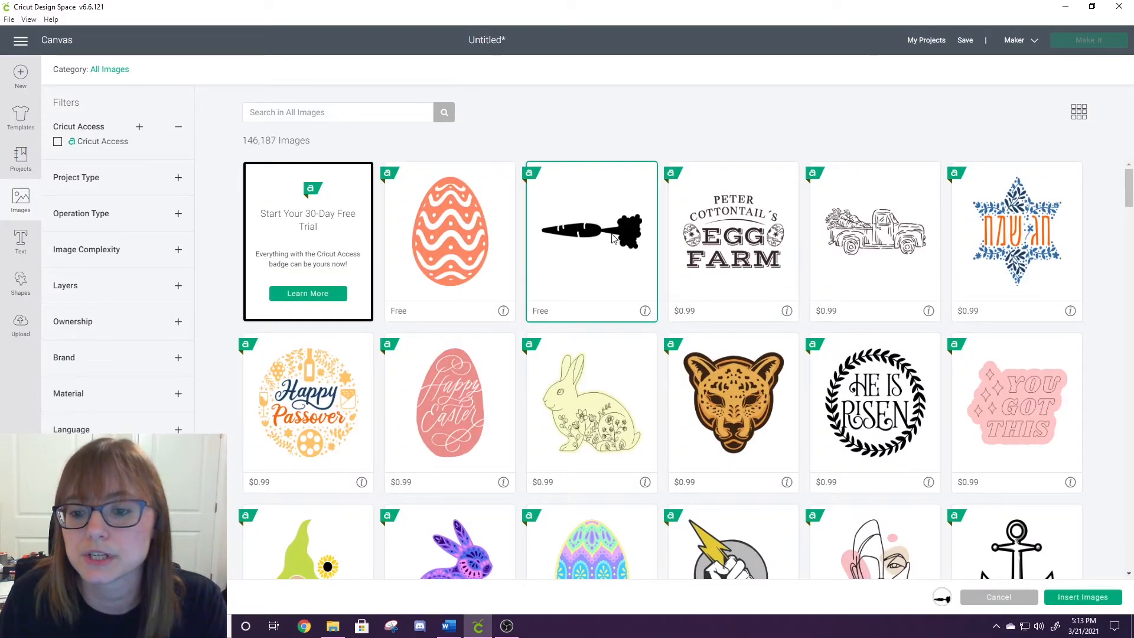
{"action": "left_click", "coordinate": [1100, 598]}
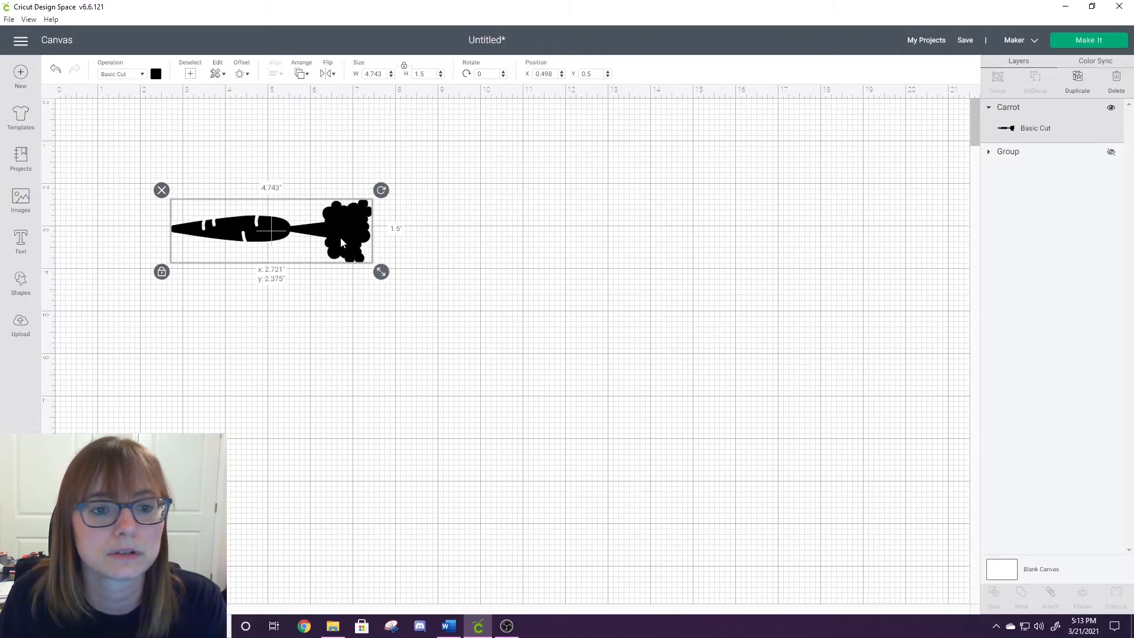
{"action": "left_click_drag", "start_coordinate": [341, 237], "coordinate": [445, 208]}
{"action": "left_click_drag", "start_coordinate": [486, 239], "coordinate": [484, 324]}
{"action": "left_click", "coordinate": [484, 323]}
{"action": "left_click", "coordinate": [414, 211]}
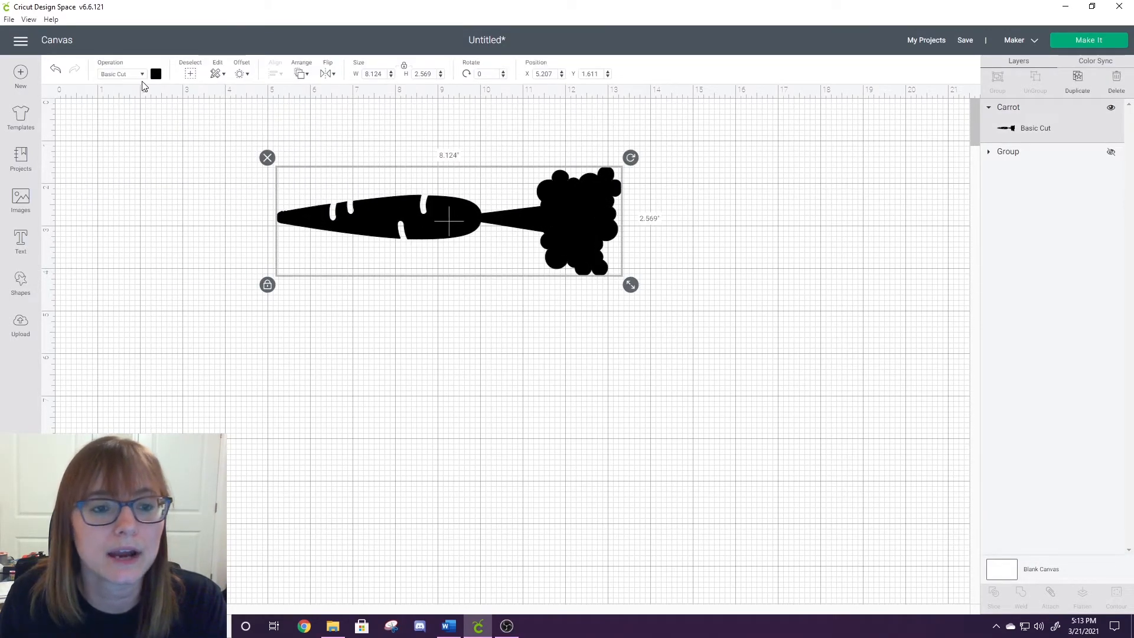
Step: Add a 0.347 in rounded offset around the carrot and recolour that offset black
{"action": "left_click", "coordinate": [242, 74]}
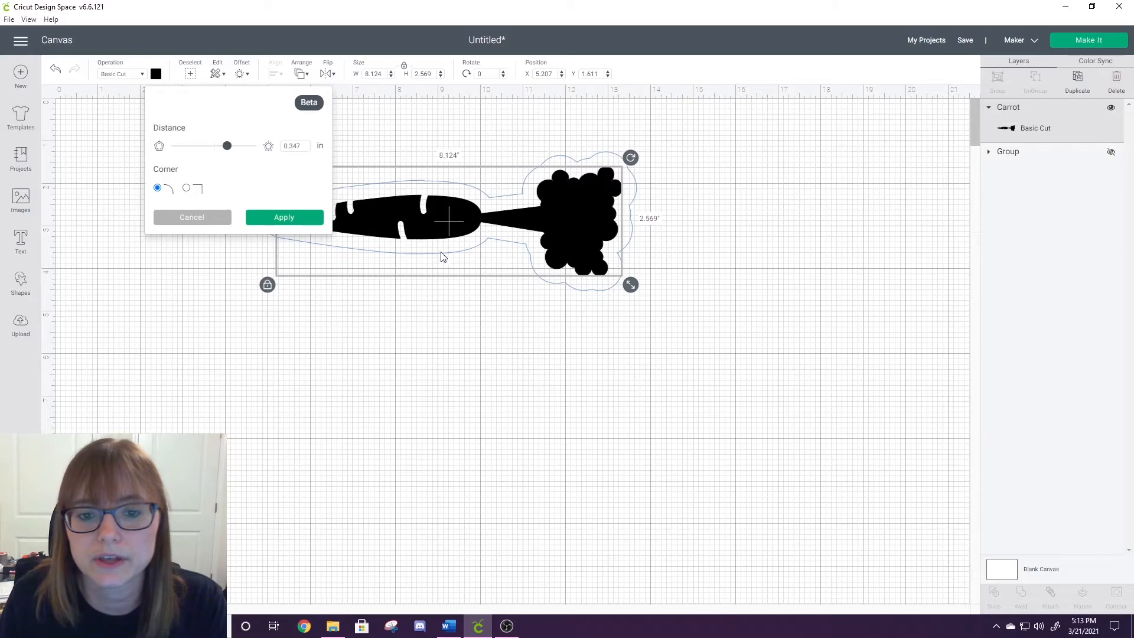
{"action": "left_click", "coordinate": [273, 219]}
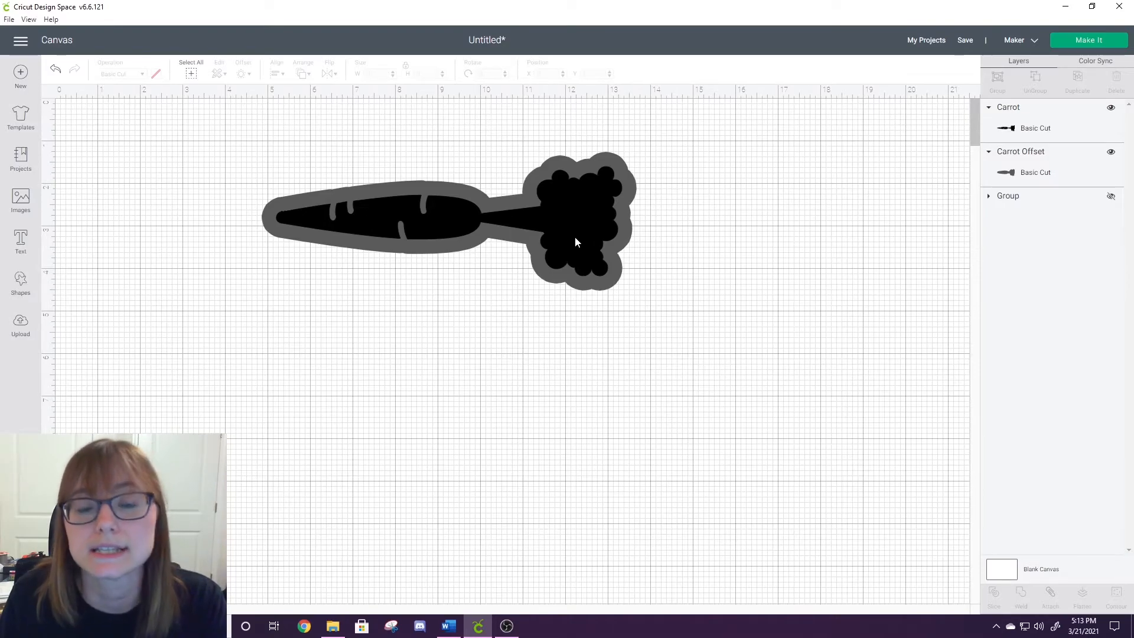
{"action": "left_click", "coordinate": [1040, 152]}
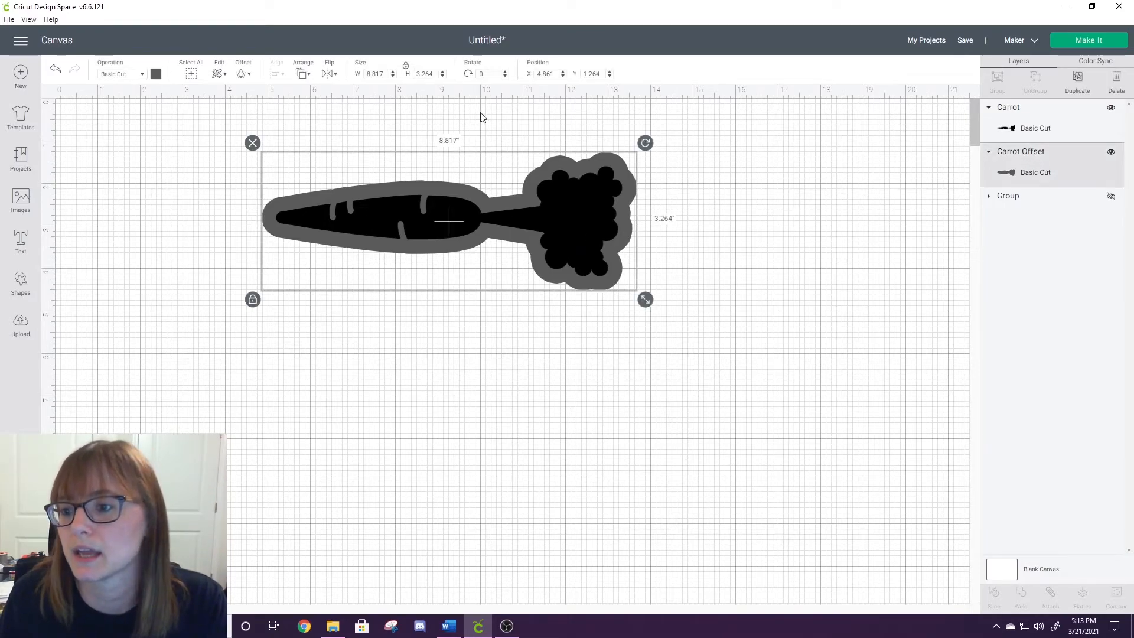
{"action": "left_click", "coordinate": [156, 74]}
{"action": "left_click", "coordinate": [180, 127]}
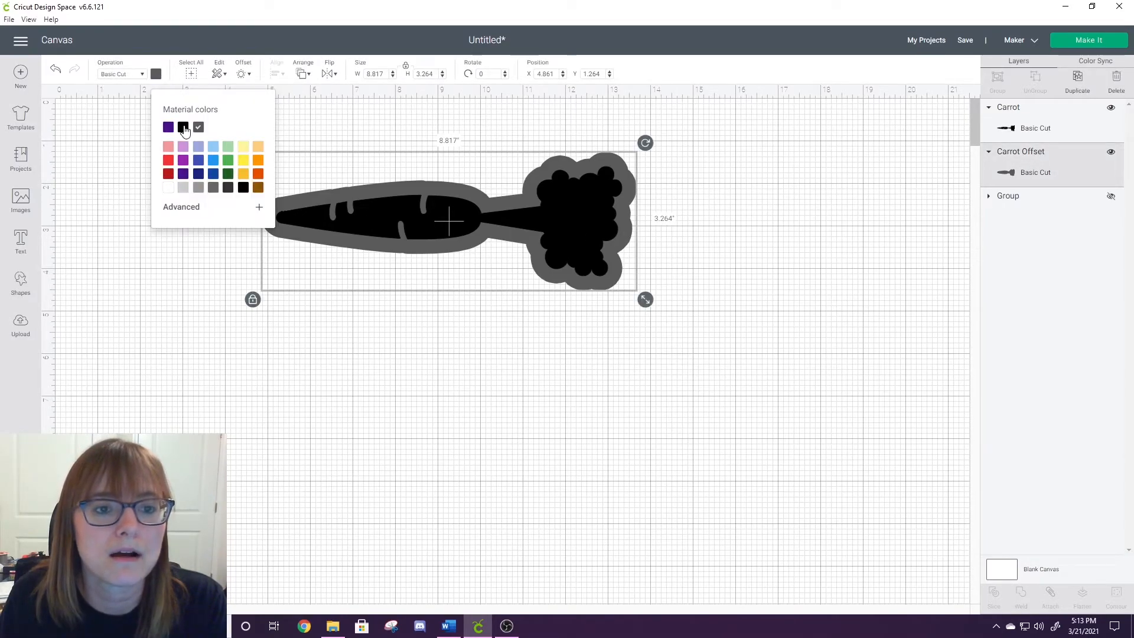
Step: Recolour the carrot image dark orange and deselect it
{"action": "left_click", "coordinate": [1019, 118]}
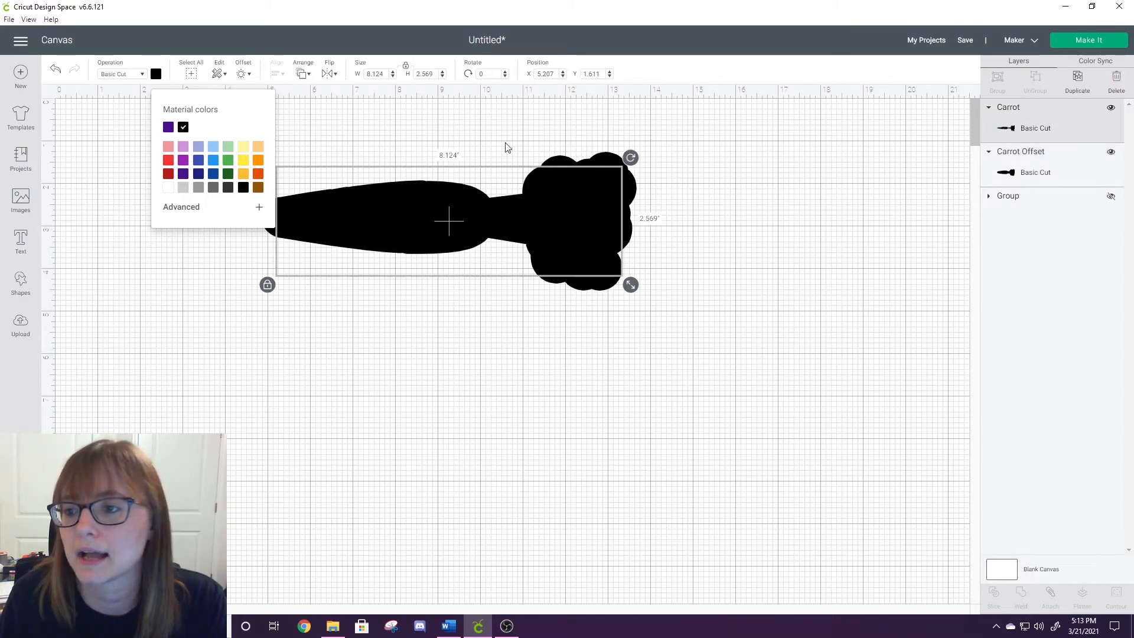
{"action": "left_click", "coordinate": [258, 174]}
{"action": "left_click", "coordinate": [502, 378]}
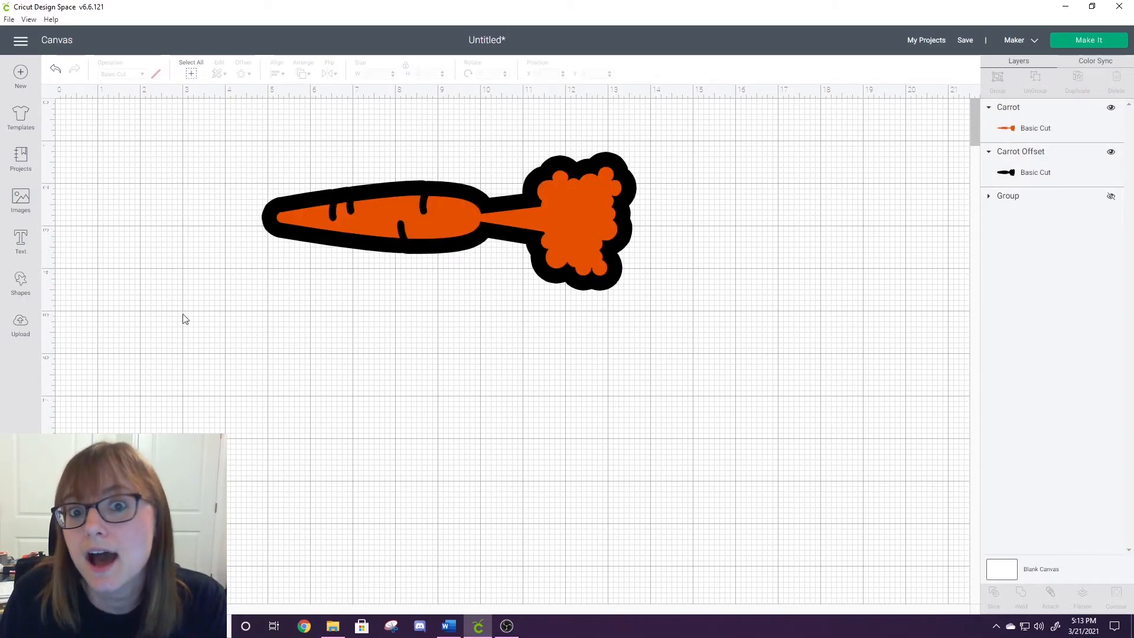
Step: Add the text "Happy Easter" and place it directly beneath the body of the carrot
{"action": "left_click", "coordinate": [20, 241]}
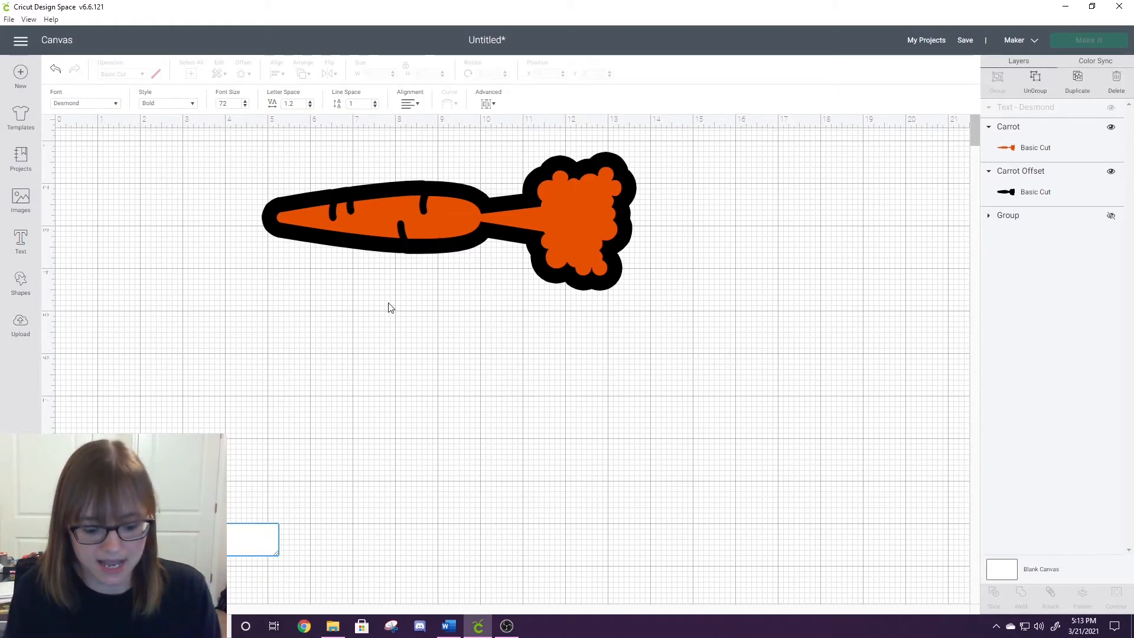
{"action": "type", "text": "Happy Ea"}
{"action": "type", "text": "ster"}
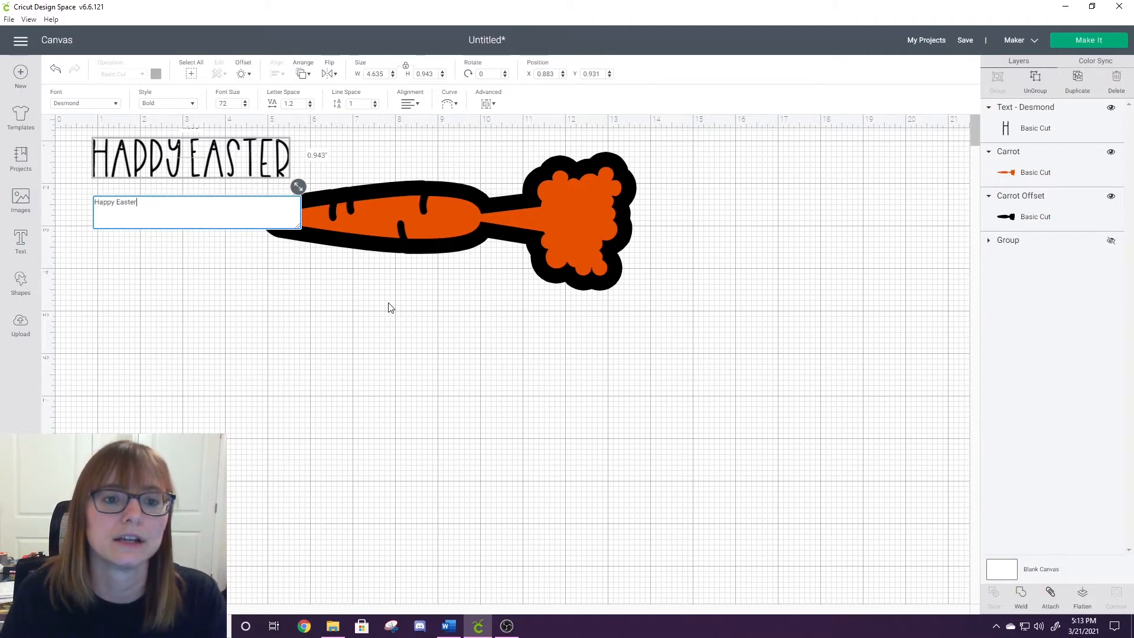
{"action": "left_click", "coordinate": [388, 307]}
{"action": "left_click_drag", "start_coordinate": [218, 183], "coordinate": [429, 295]}
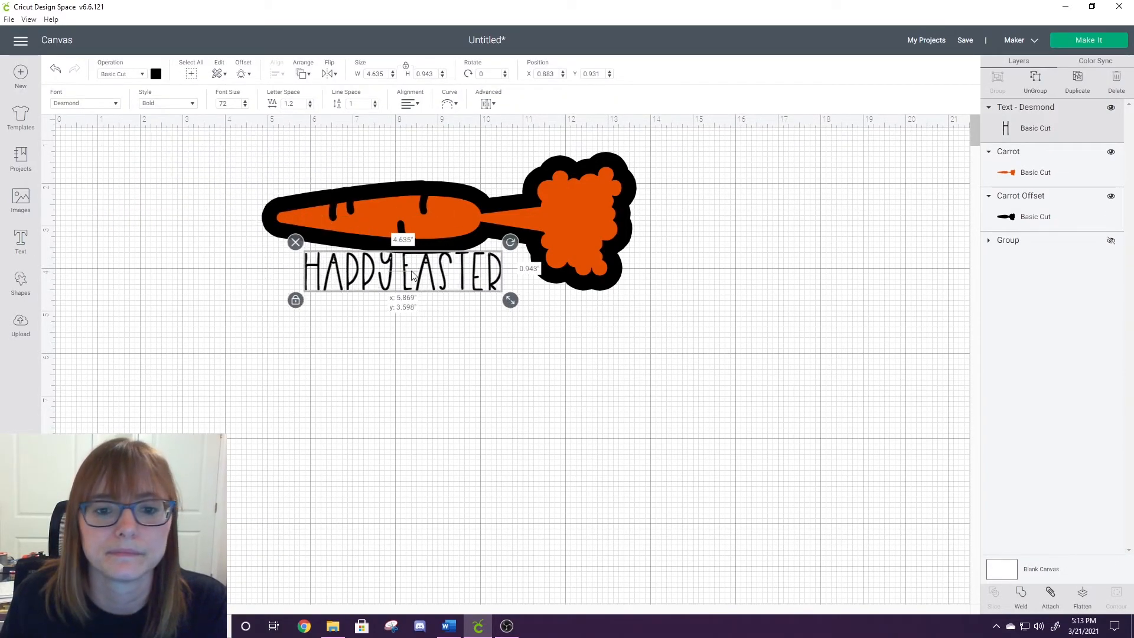
Step: Add a 0.347 in welded, rounded offset around the Happy Easter text and recolour that offset black
{"action": "left_click", "coordinate": [241, 75]}
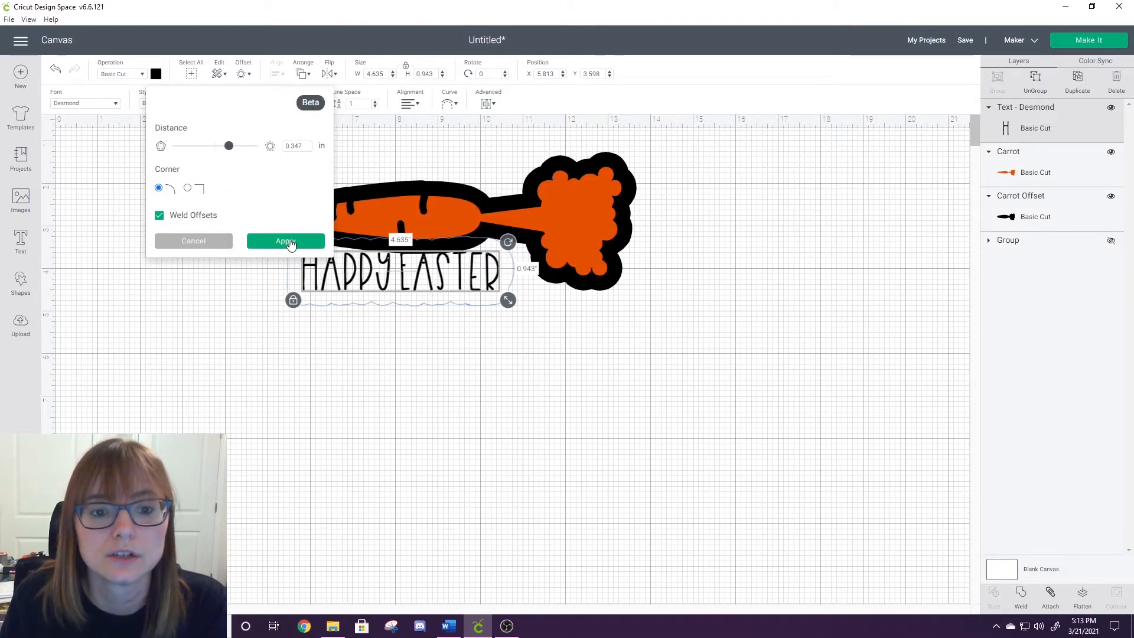
{"action": "left_click", "coordinate": [290, 241]}
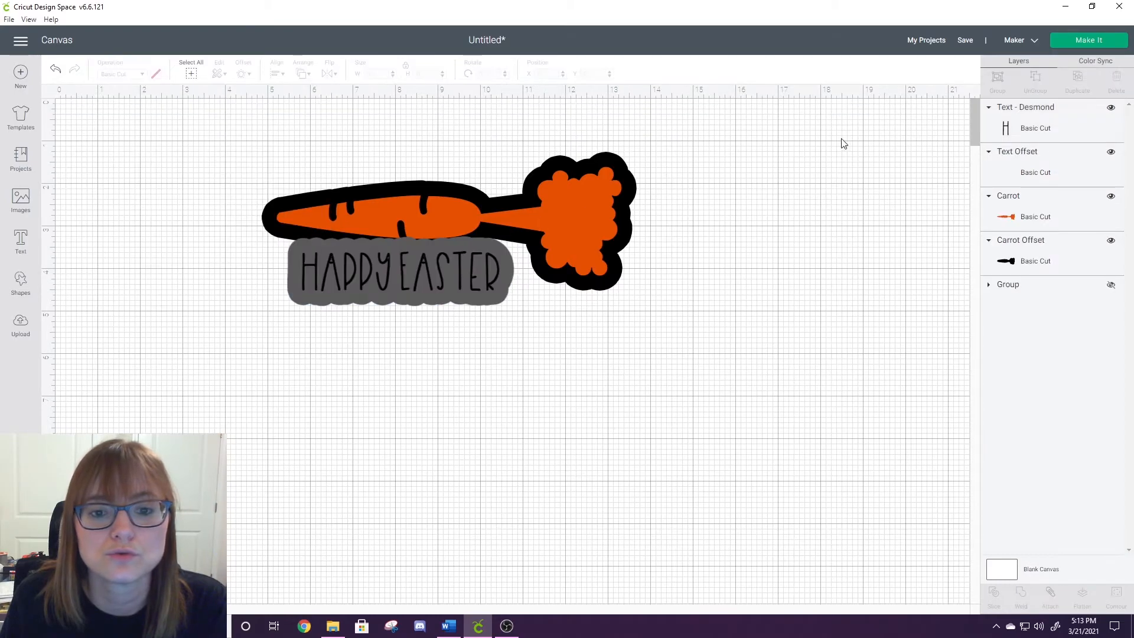
{"action": "left_click", "coordinate": [1041, 158]}
{"action": "left_click", "coordinate": [156, 73]}
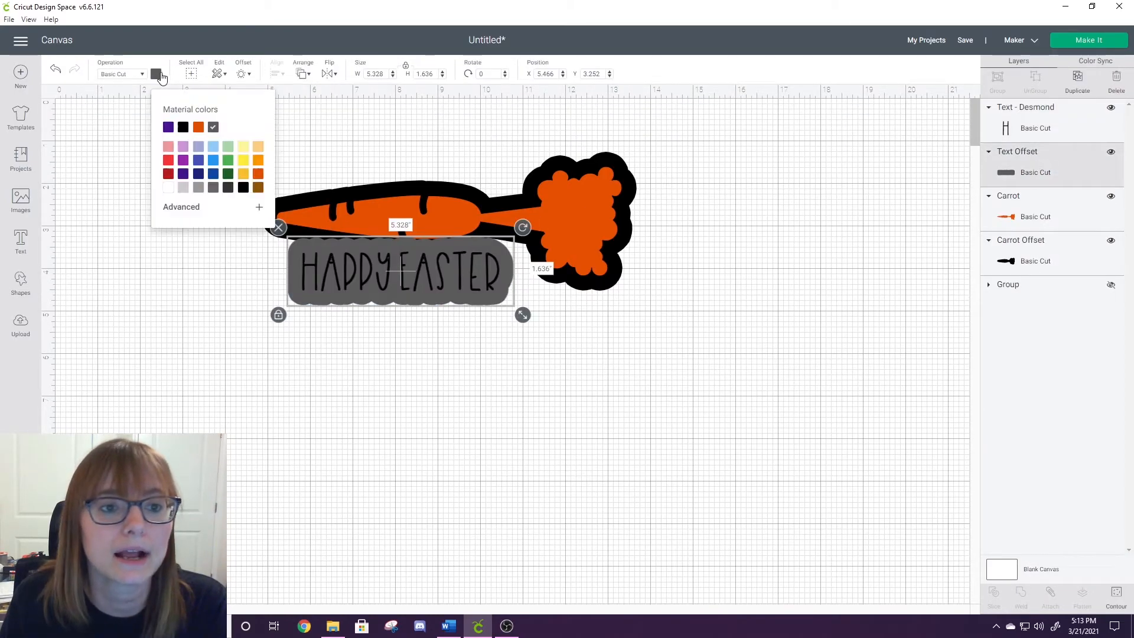
{"action": "left_click", "coordinate": [183, 127]}
Step: Recolour the Happy Easter text in the carrot's orange and leave everything deselected
{"action": "left_click", "coordinate": [1004, 133]}
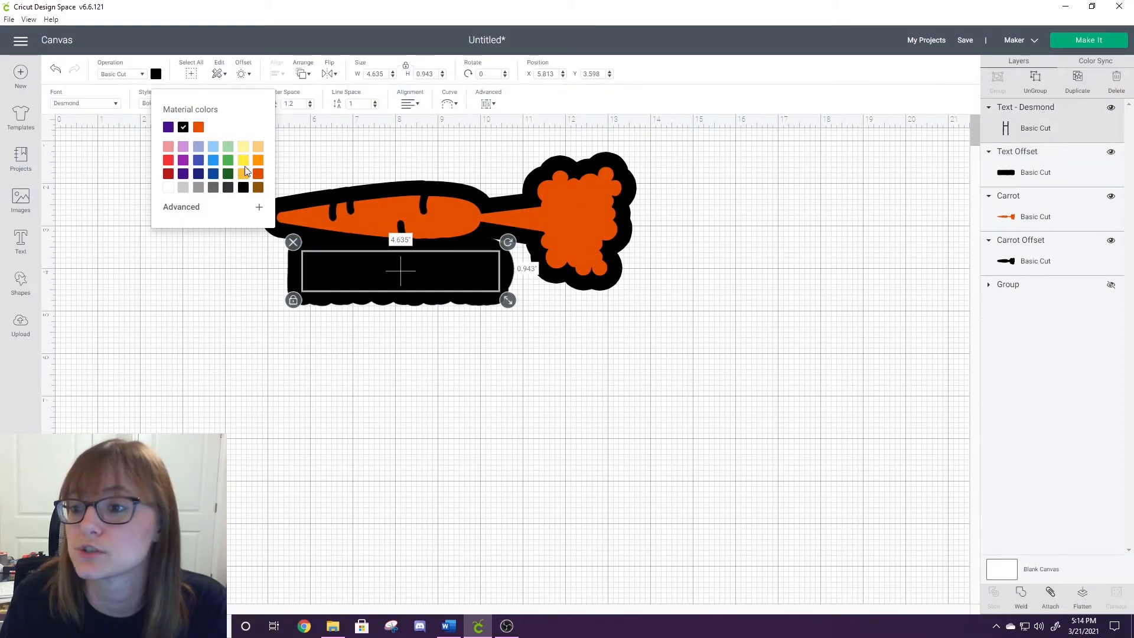
{"action": "left_click", "coordinate": [198, 128]}
{"action": "left_click", "coordinate": [430, 426]}
{"action": "left_click", "coordinate": [409, 282]}
{"action": "left_click_drag", "start_coordinate": [474, 325], "coordinate": [372, 276]}
{"action": "left_click", "coordinate": [491, 404]}
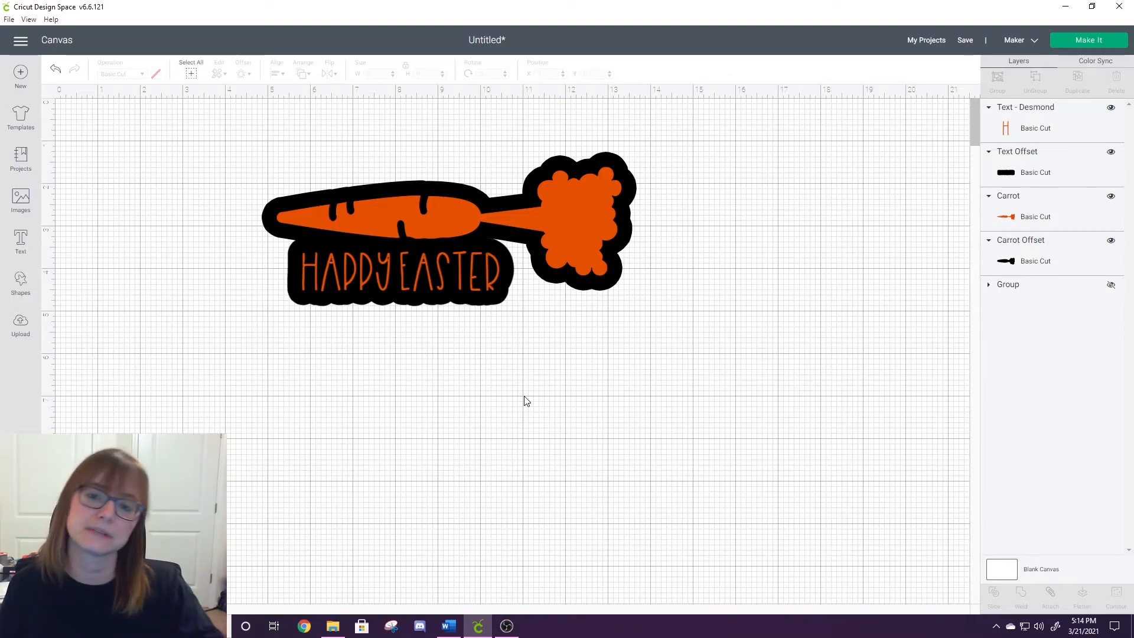